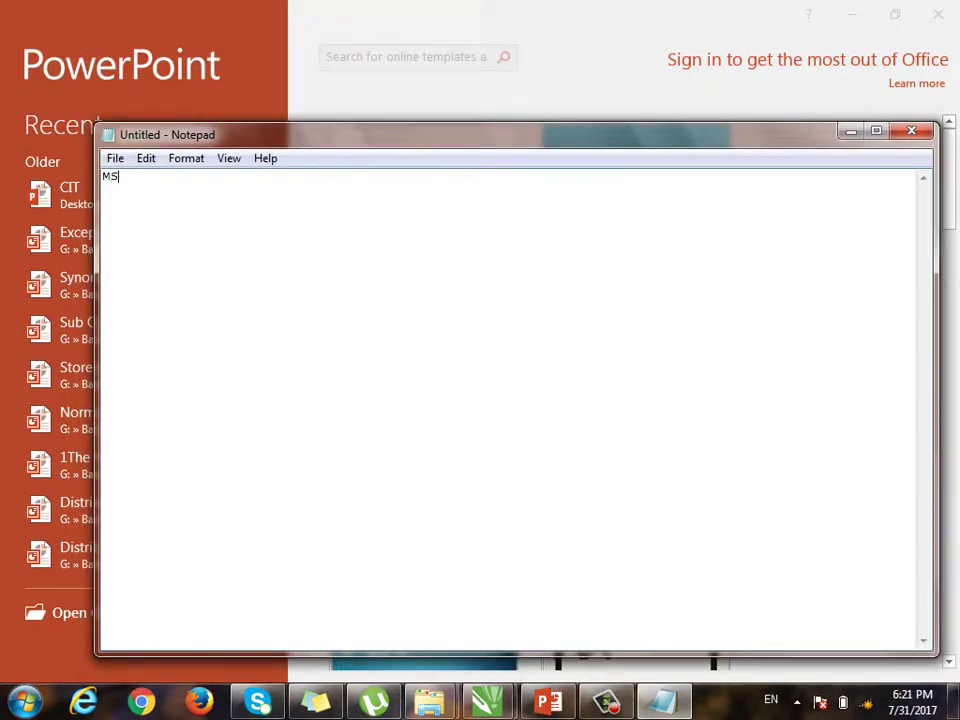
# Type the heading 'MS Power Point 2016' and begin the indented line 'Power Point is Prese'.
pyautogui.write('int 2016')
pyautogui.press('Return')
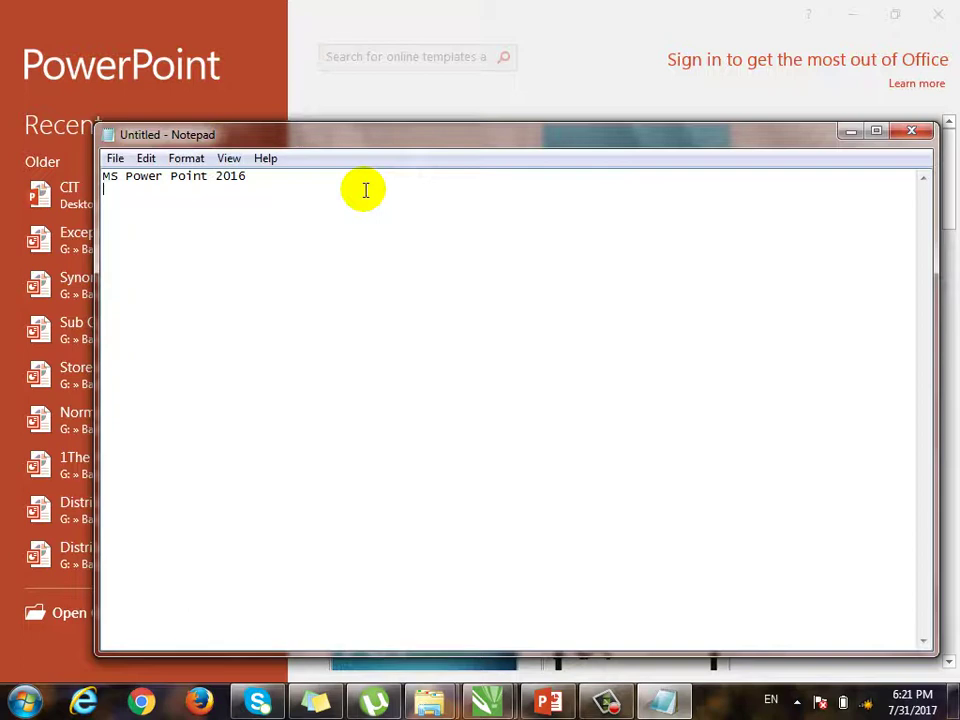
pyautogui.press('Tab')
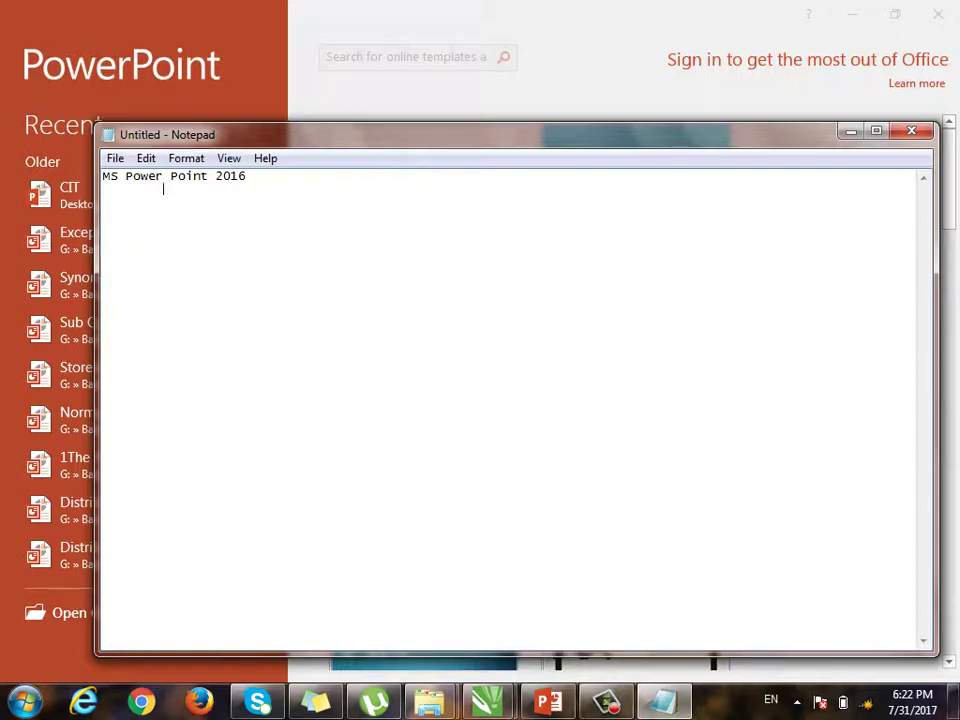
pyautogui.write('Power Point is Prese')
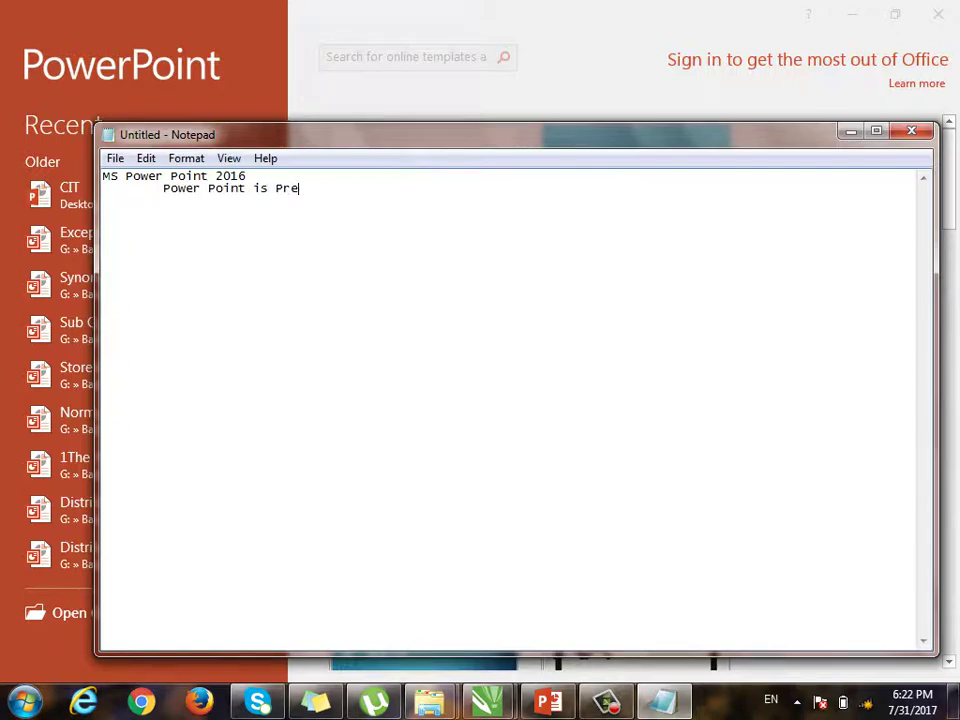
# Correct the typos so the indented line reads 'Power Point is Presentation Program'.
pyautogui.press('BackSpace')
pyautogui.press('BackSpace')
pyautogui.write('send')
pyautogui.press('BackSpace')
pyautogui.write('tation Program')
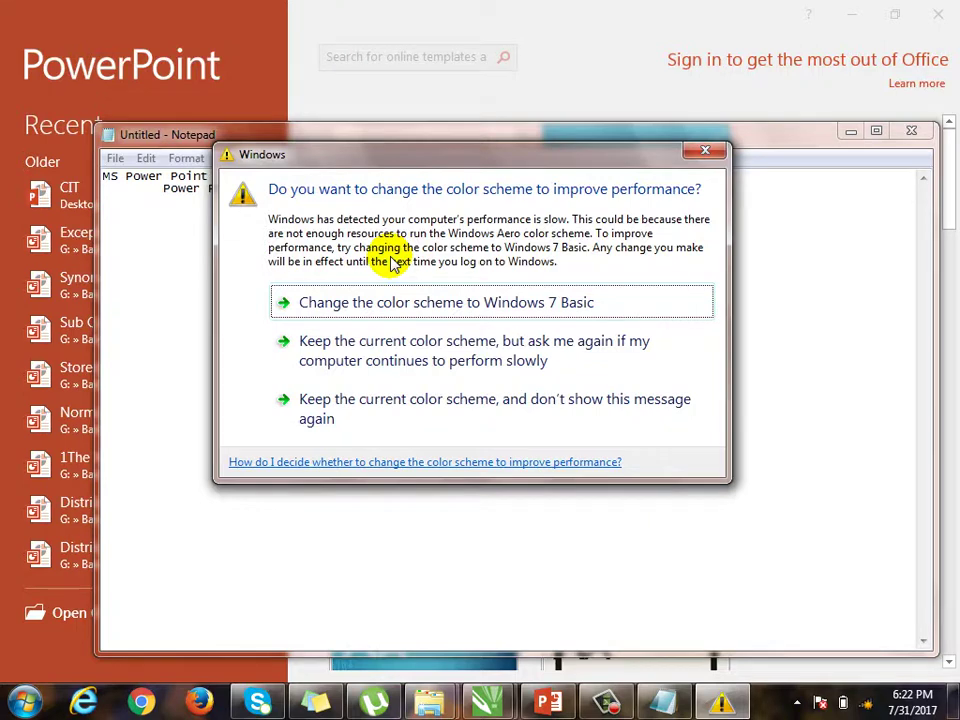
# Bring the Notepad note back over the color-scheme prompt, then switch to PowerPoint's start screen.
pyautogui.click(814, 156)
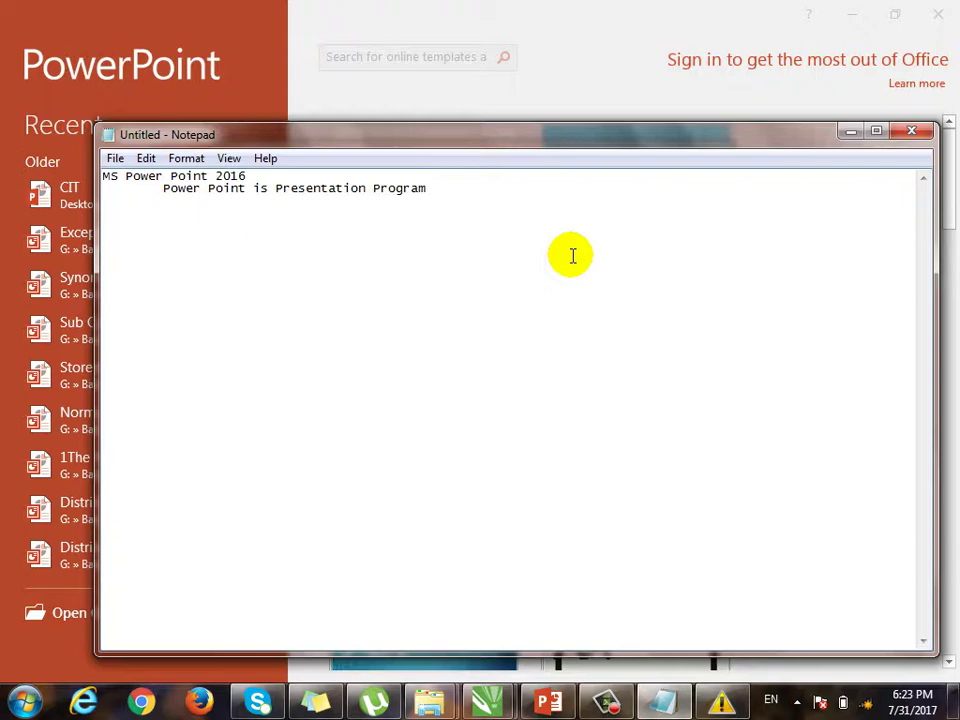
pyautogui.click(367, 191)
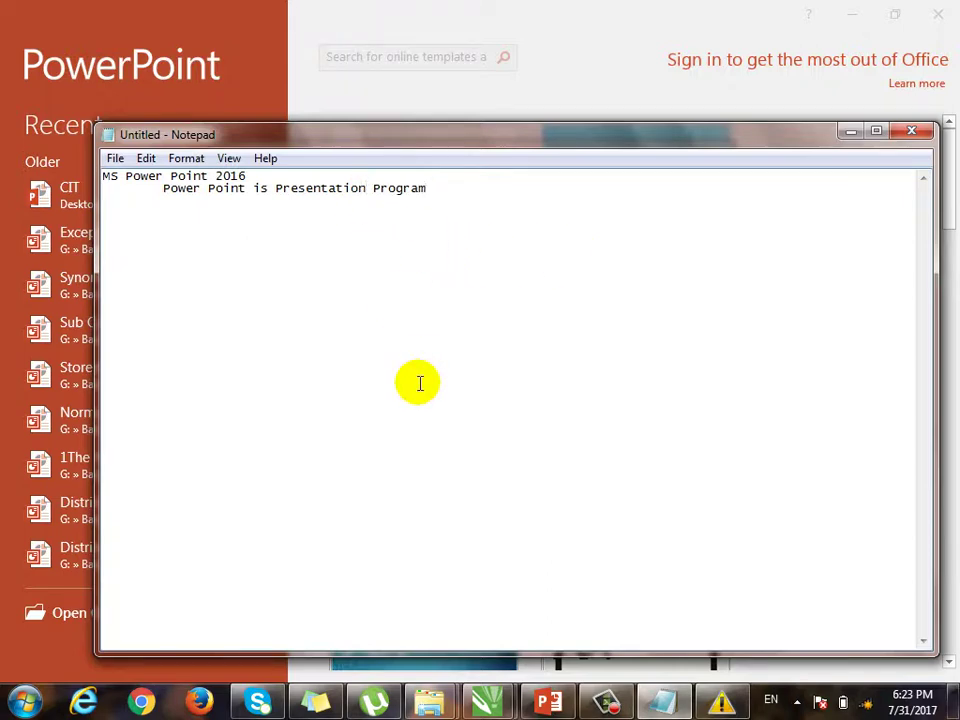
pyautogui.click(568, 8)
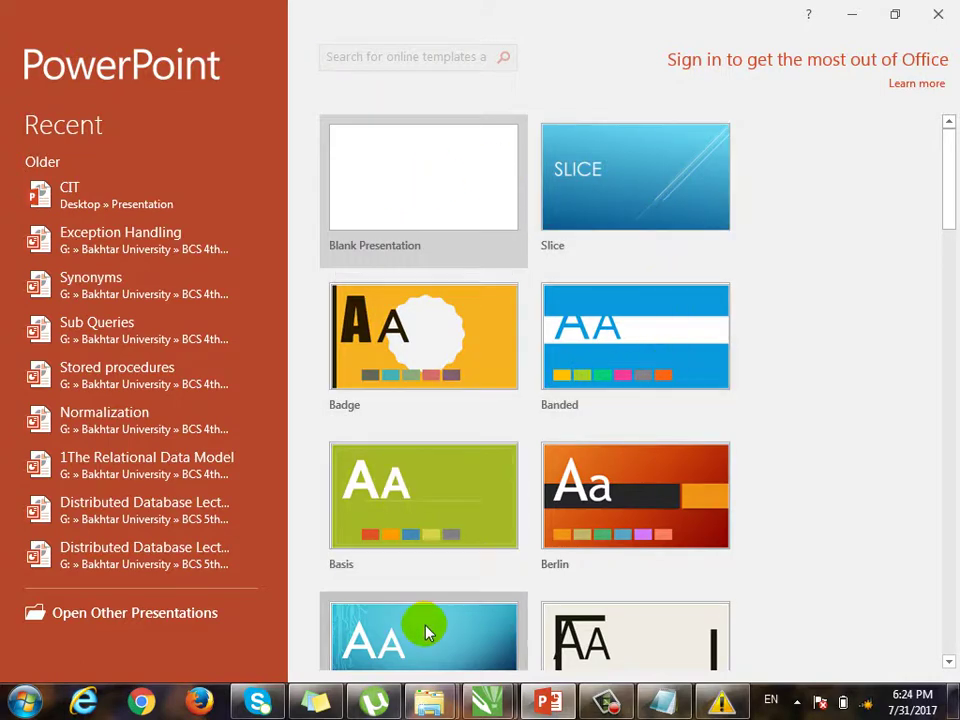
# Create a blank presentation, then return to Notepad with the cursor after 'Program'.
pyautogui.scroll(-5, 631, 452)
pyautogui.scroll(1, 595, 422)
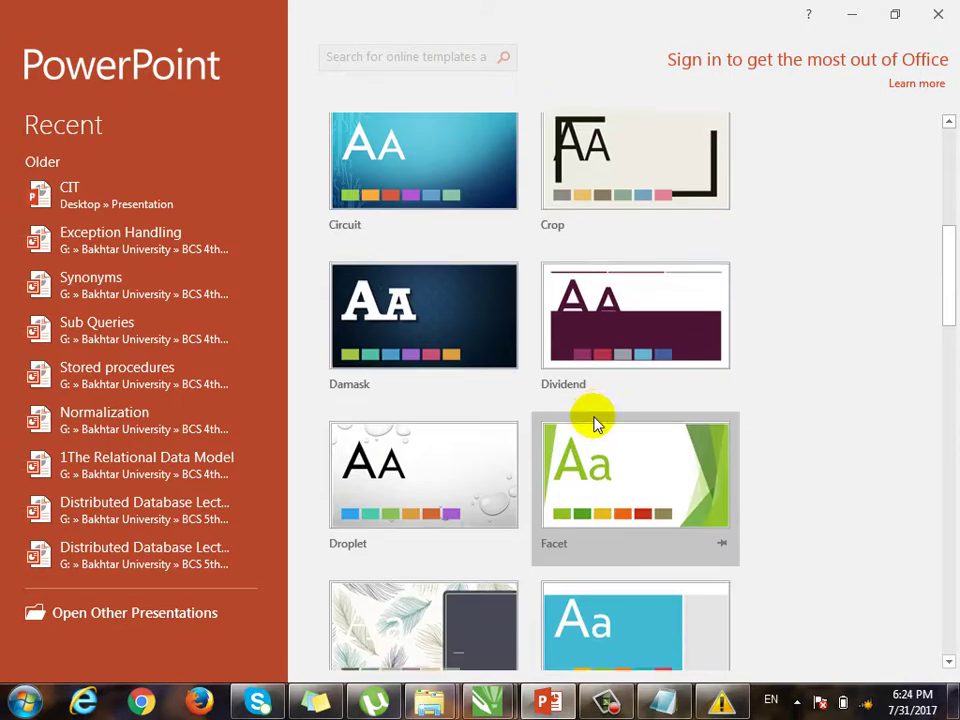
pyautogui.scroll(5, 595, 422)
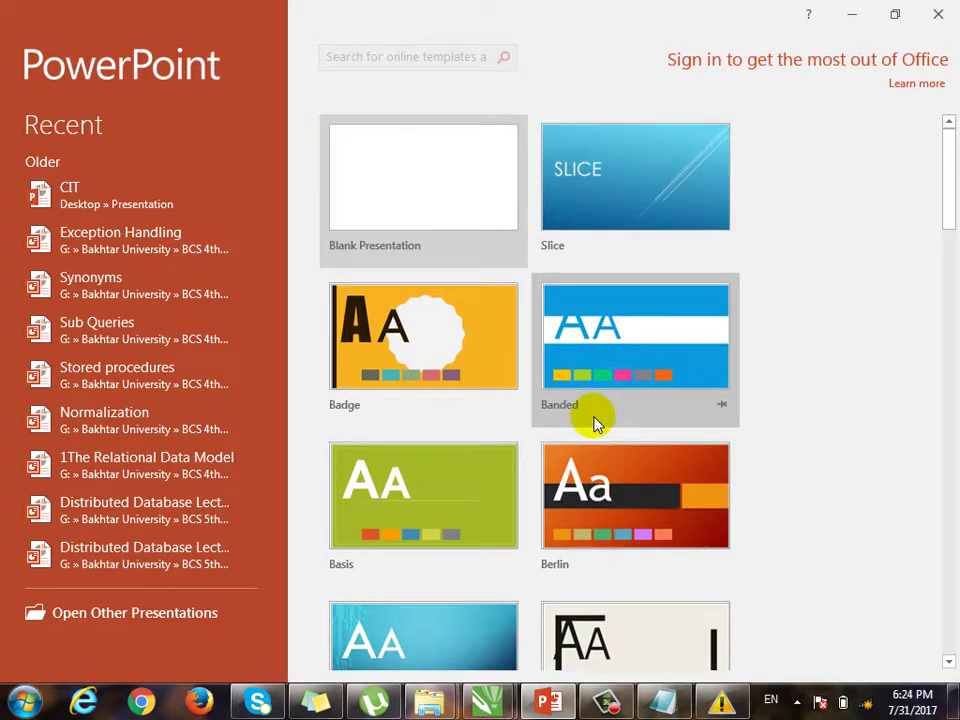
pyautogui.click(410, 203)
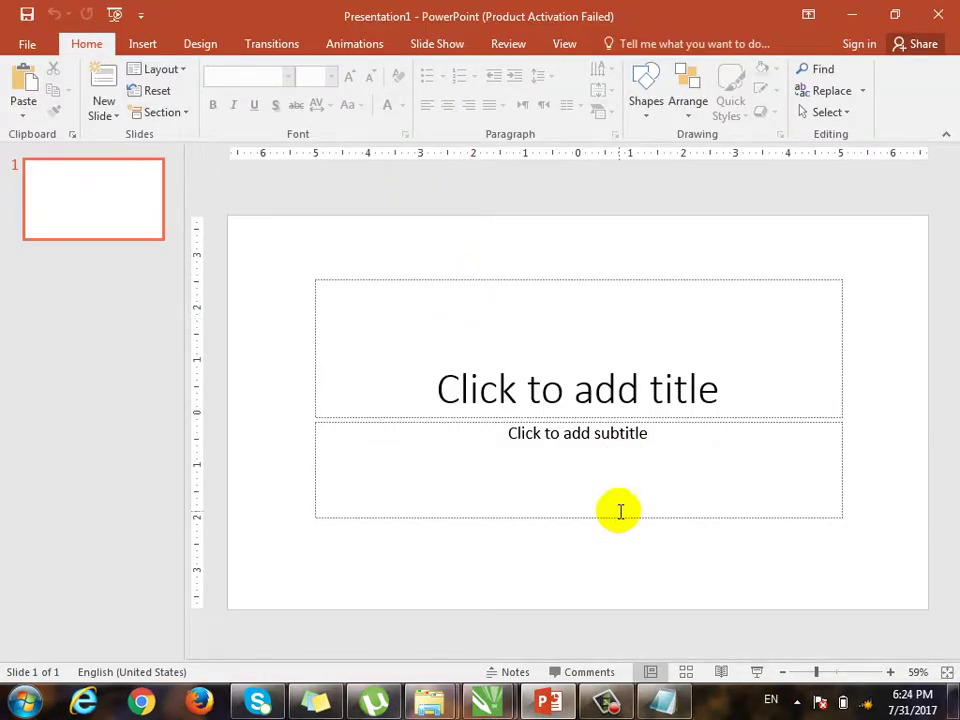
pyautogui.click(606, 700)
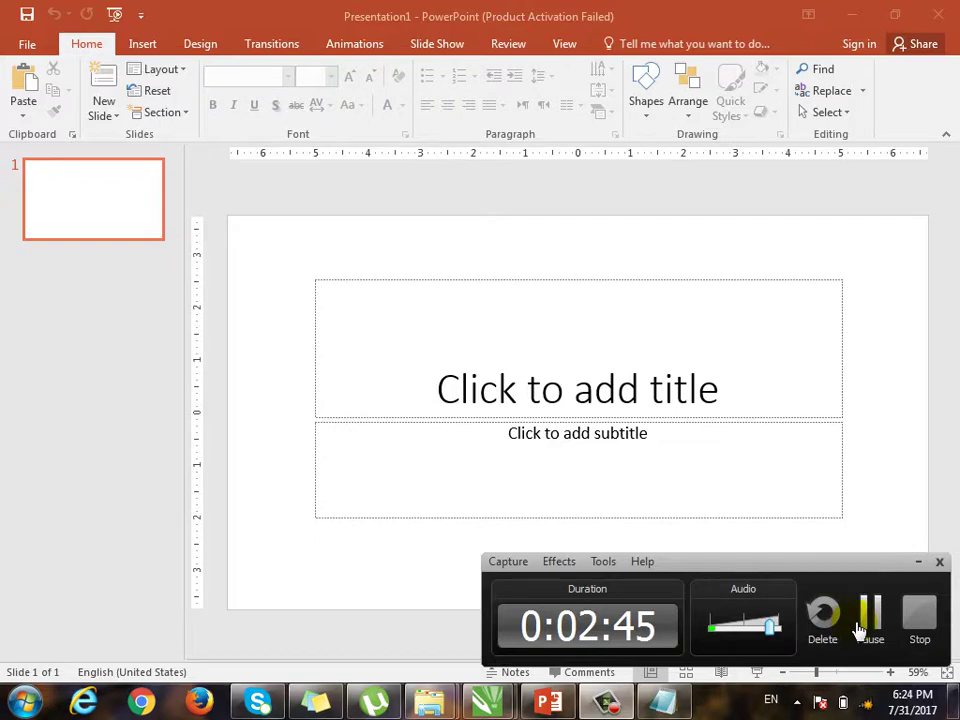
pyautogui.click(863, 621)
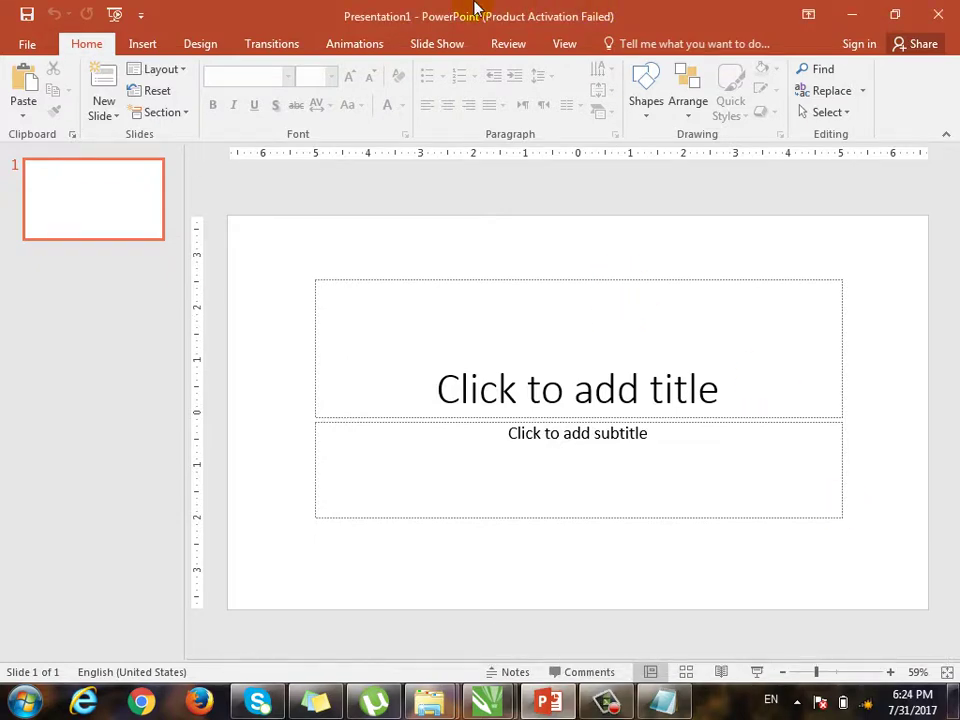
pyautogui.click(622, 612)
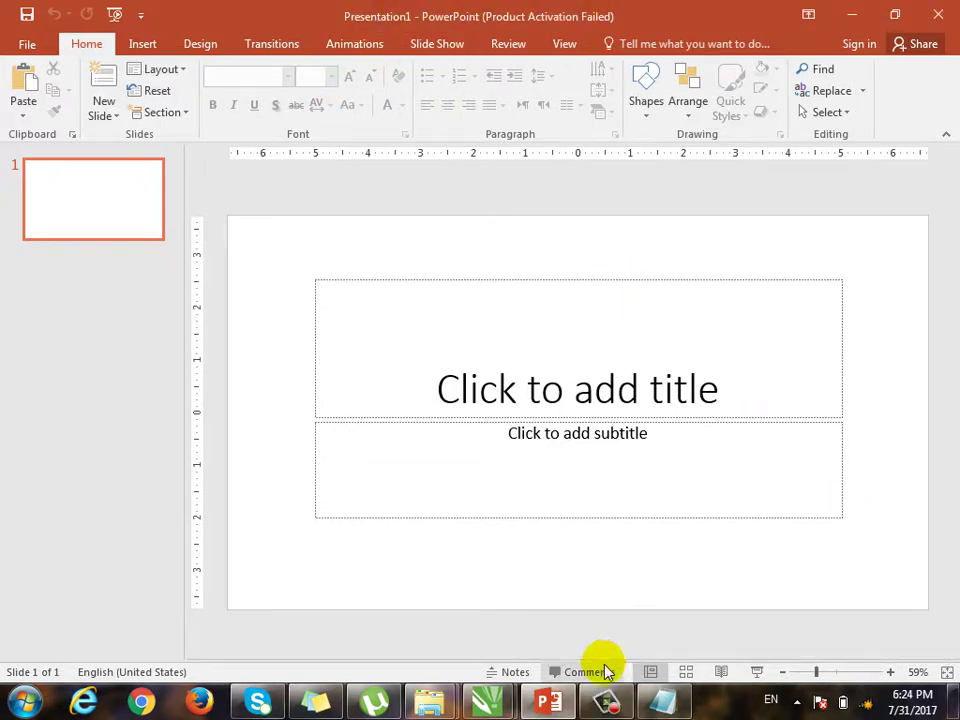
pyautogui.click(682, 704)
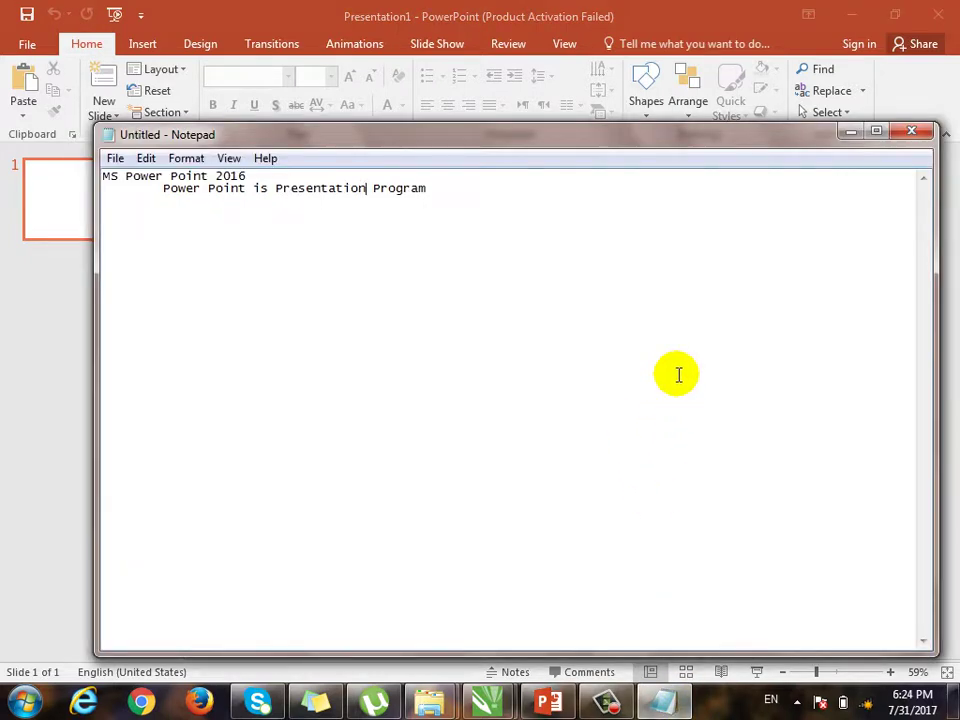
pyautogui.click(622, 205)
# Add a blank line and the heading 'Layout:' below the description.
pyautogui.press('Return')
pyautogui.press('Return')
pyautogui.write('Layou')
pyautogui.press('BackSpace')
pyautogui.press('BackSpace')
pyautogui.press('BackSpace')
pyautogui.write('yout:')
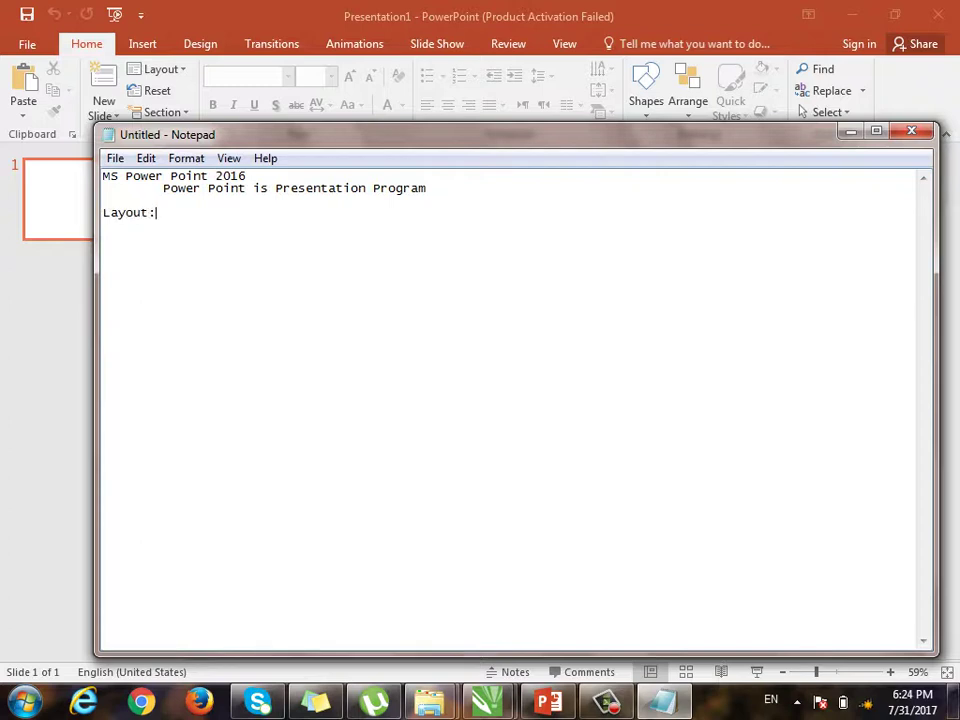
# List tab-indented items 1 Title Bar and 2 Control Buttons under Layout:.
pyautogui.press('Return')
pyautogui.press('Tab')
pyautogui.write('1')
pyautogui.press('Tab')
pyautogui.write('Title Bar')
pyautogui.press('Return')
pyautogui.press('Tab')
pyautogui.write('2')
pyautogui.press('Tab')
pyautogui.write('Country')
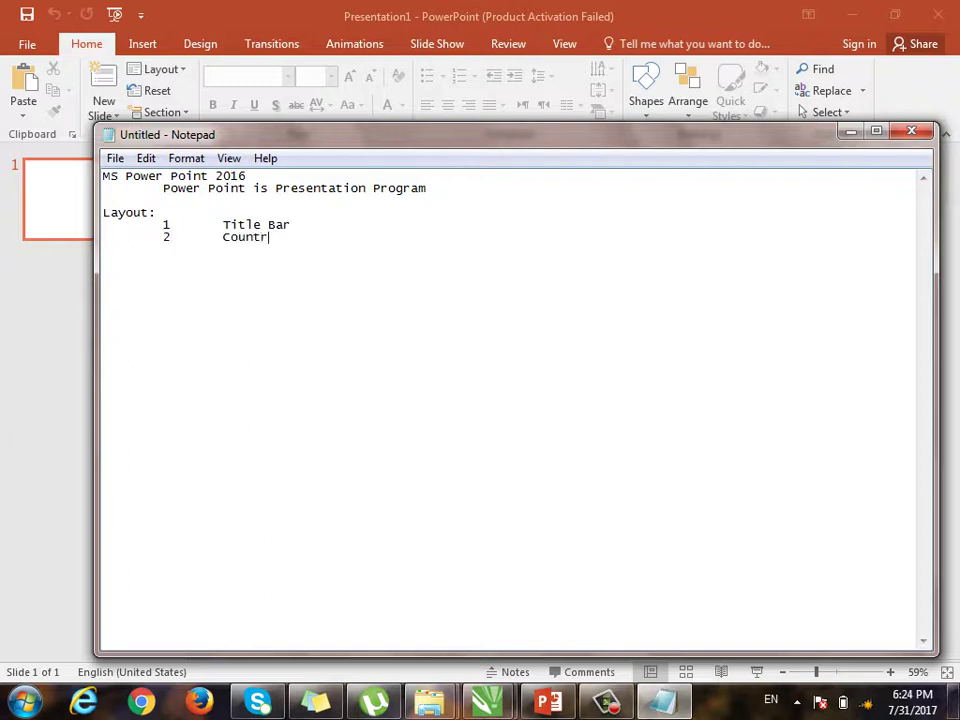
pyautogui.press('BackSpace')
pyautogui.write('ol Buttons')
# Add list items 3 Menu Bar and 4 Quick Access Toolbar.
pyautogui.press('Return')
pyautogui.press('Tab')
pyautogui.write('3')
pyautogui.press('Tab')
pyautogui.write('Menu Bar')
pyautogui.press('Return')
pyautogui.press('Tab')
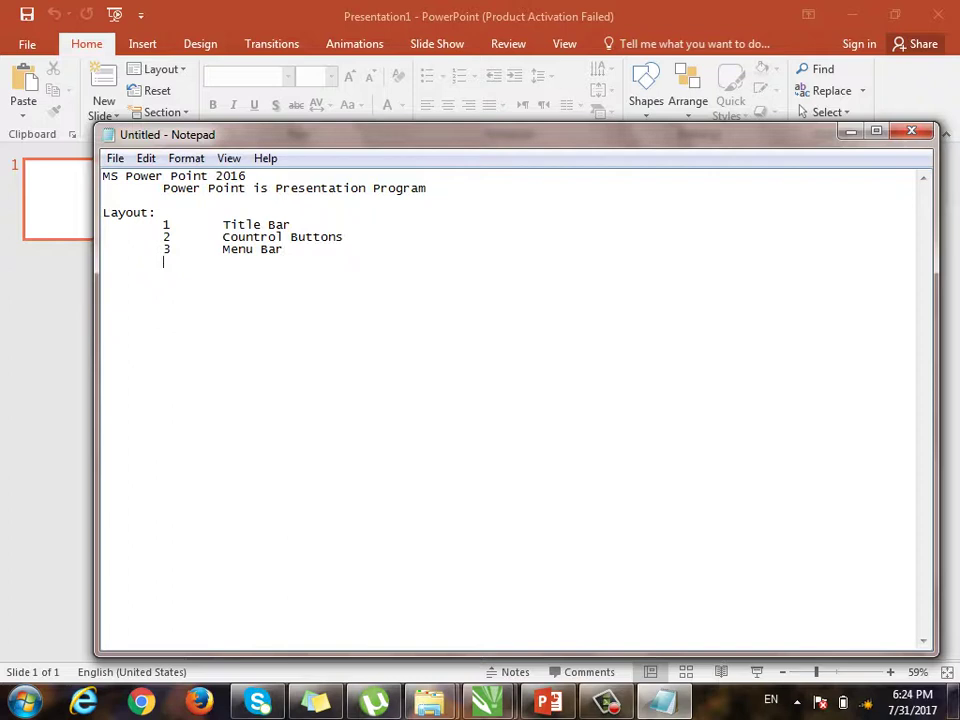
pyautogui.write('4')
pyautogui.press('Tab')
pyautogui.write('Quick Access Too')
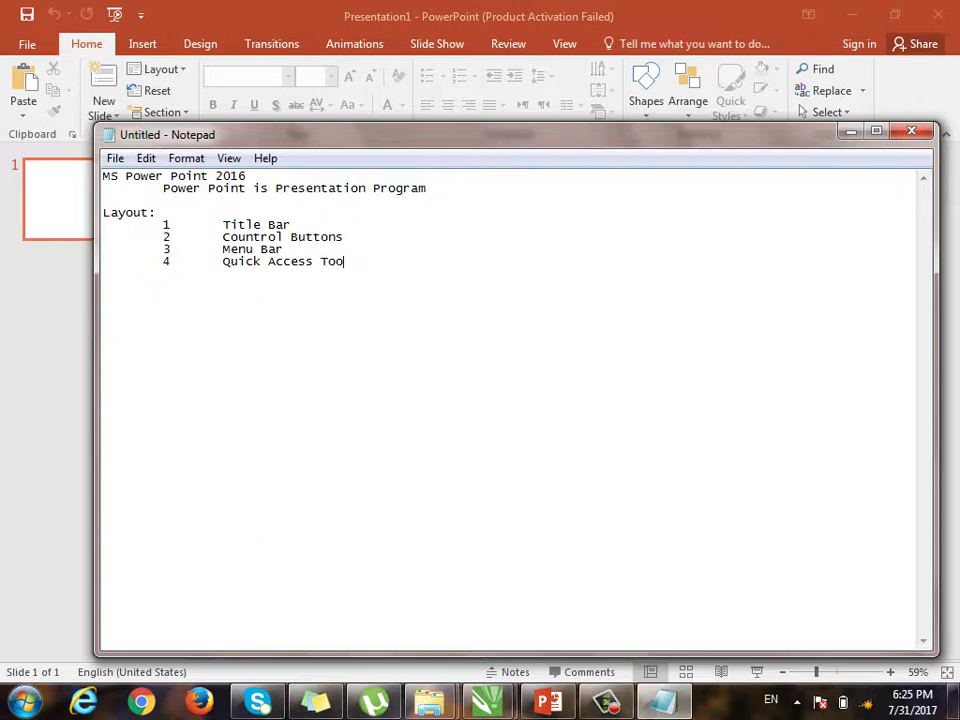
pyautogui.write('lbar')
# Add item 5 Status Bar and start an indented empty line after it.
pyautogui.press('Return')
pyautogui.press('Tab')
pyautogui.write('5')
pyautogui.press('Tab')
pyautogui.write('Status')
pyautogui.press('Return')
pyautogui.press('Tab')
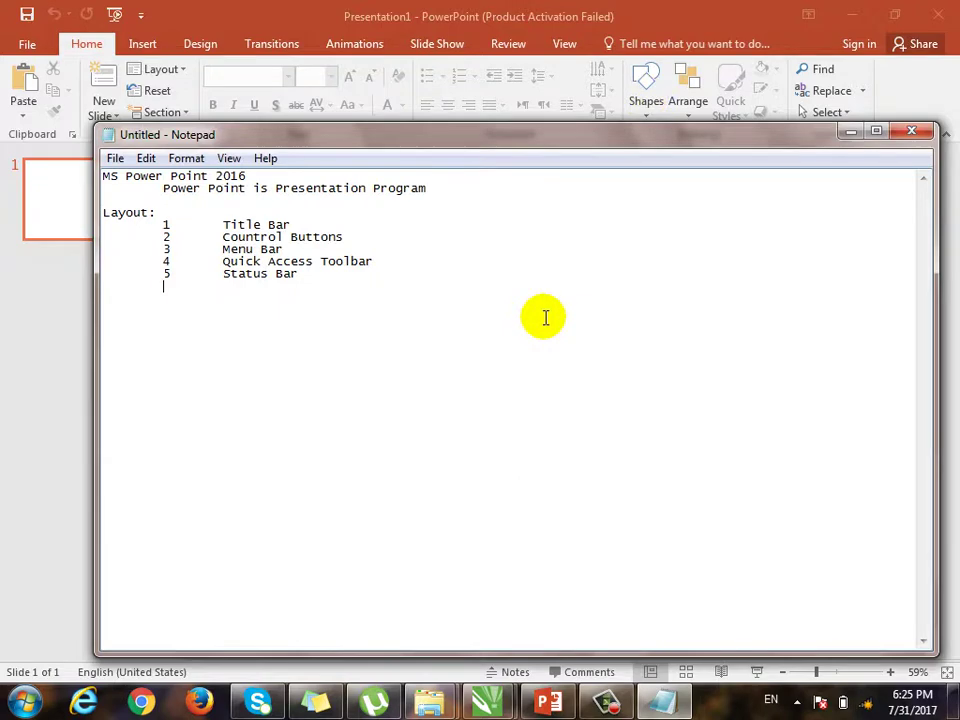
# Bring the PowerPoint presentation window in front of Notepad.
pyautogui.click(640, 8)
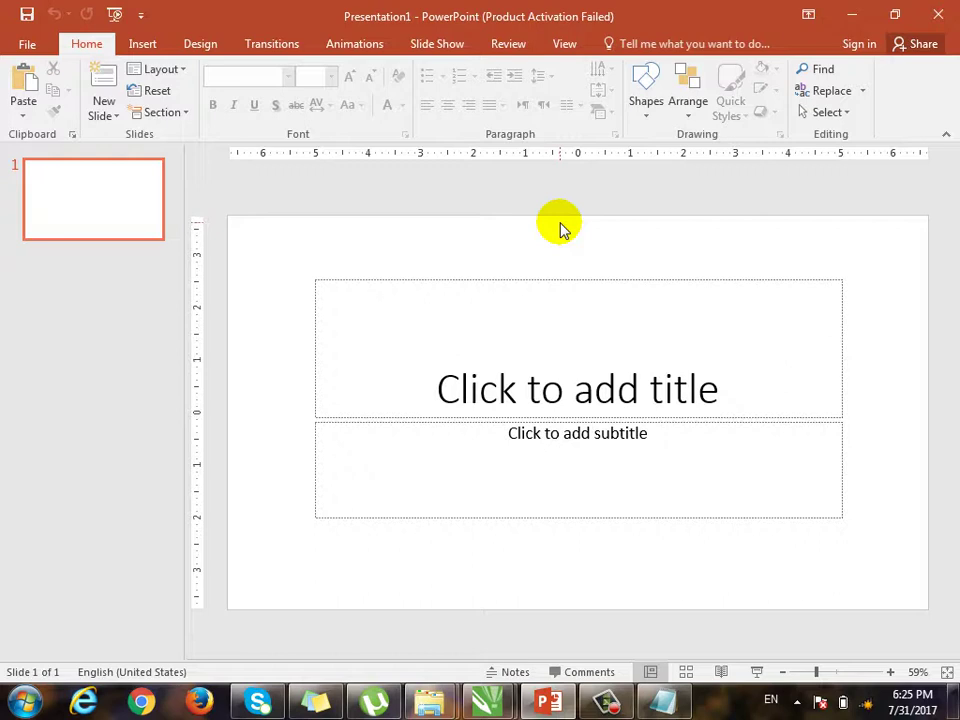
# Insert a Title and Content slide after slide 1 and dismiss the color-scheme warning.
pyautogui.rightClick(52, 297)
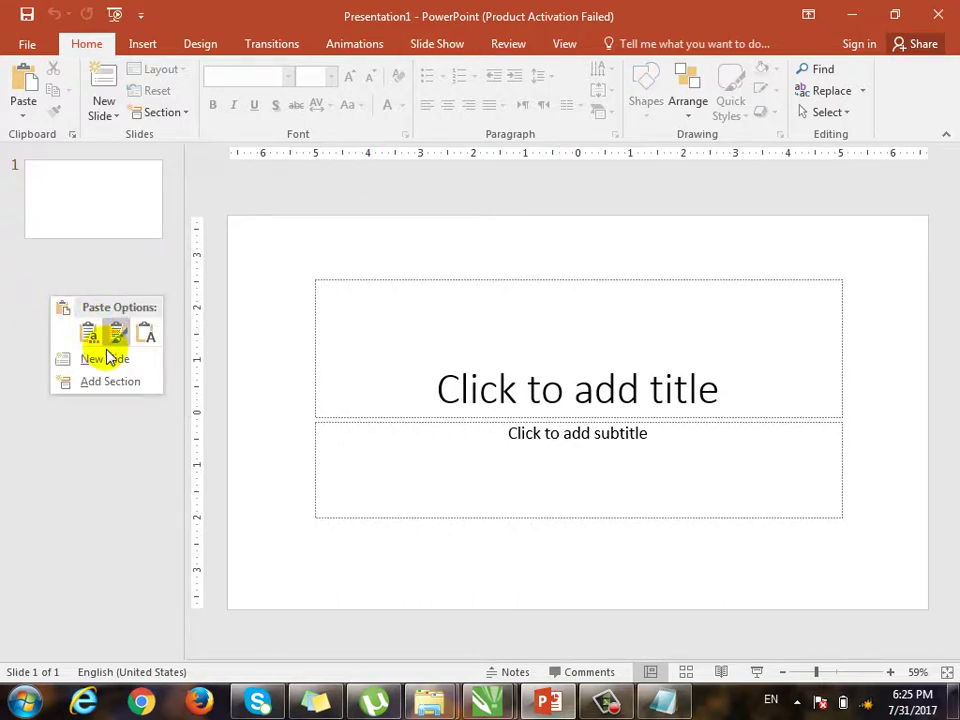
pyautogui.click(133, 259)
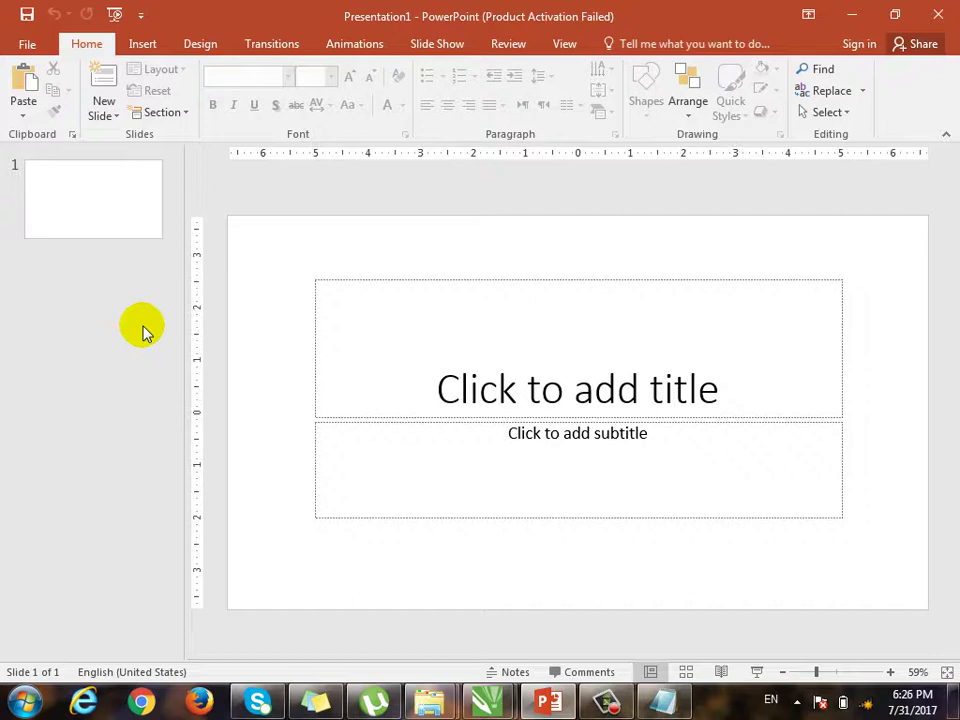
pyautogui.click(129, 311)
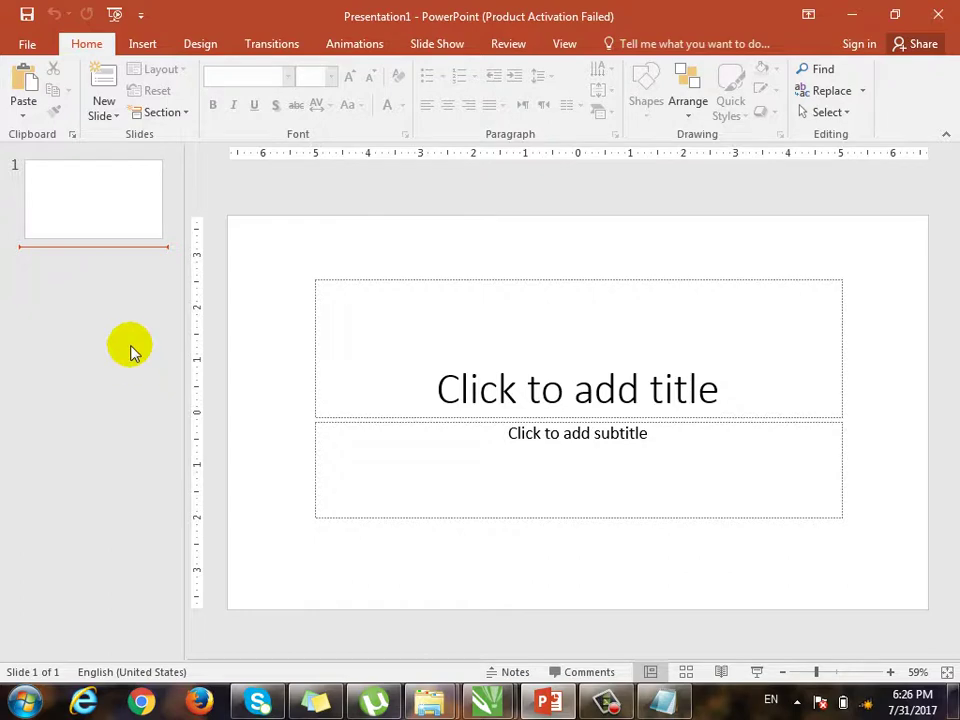
pyautogui.rightClick(77, 300)
pyautogui.press('Escape')
pyautogui.hotkey('ctrl', 'm')
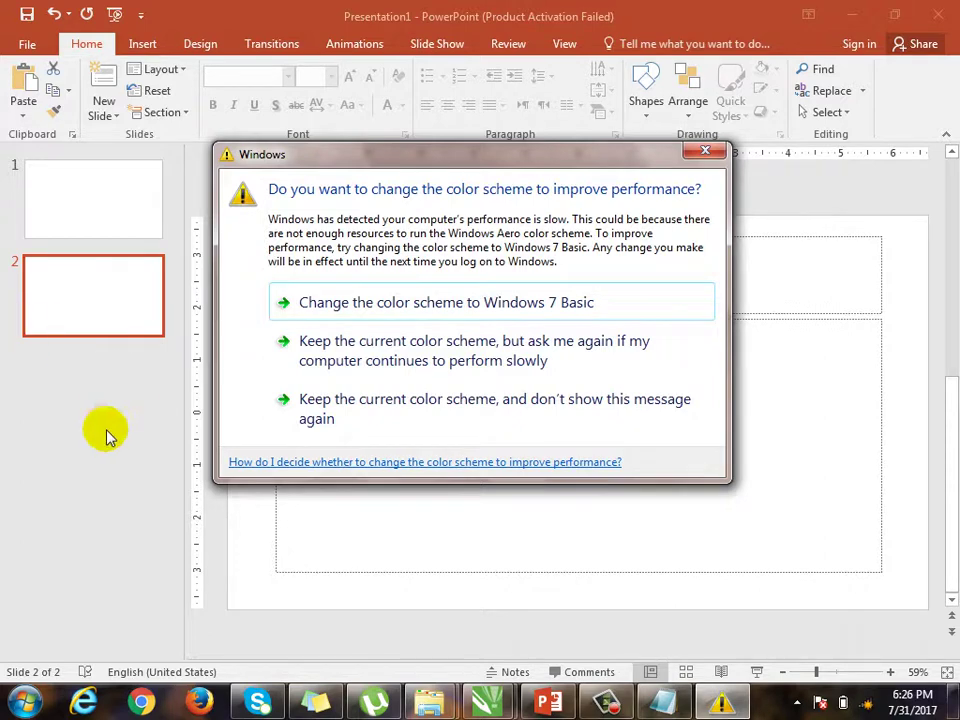
pyautogui.click(706, 153)
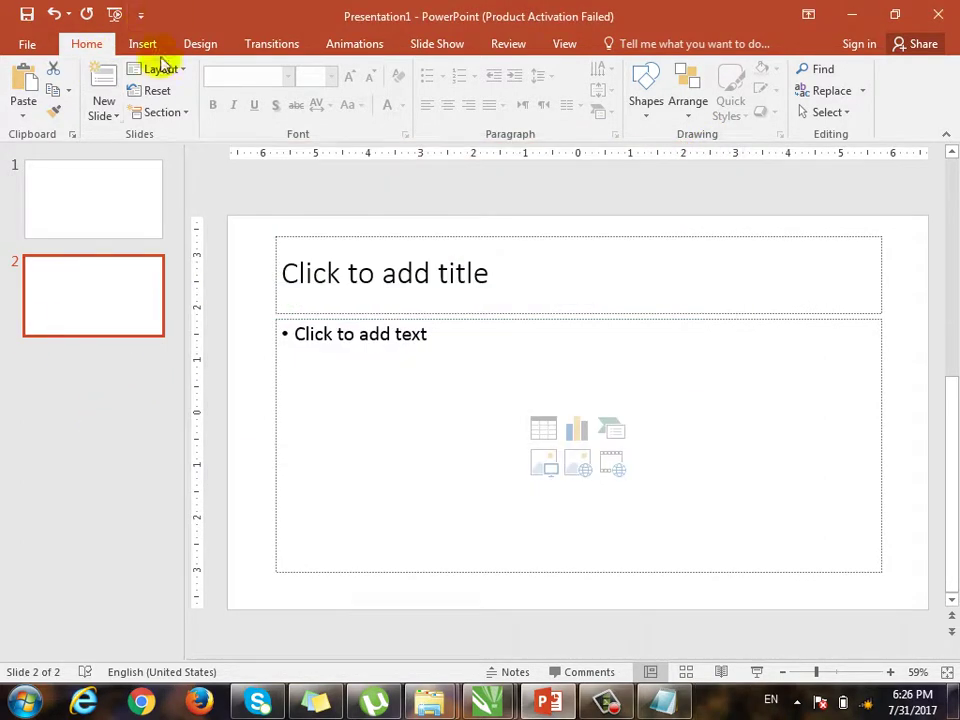
pyautogui.click(100, 225)
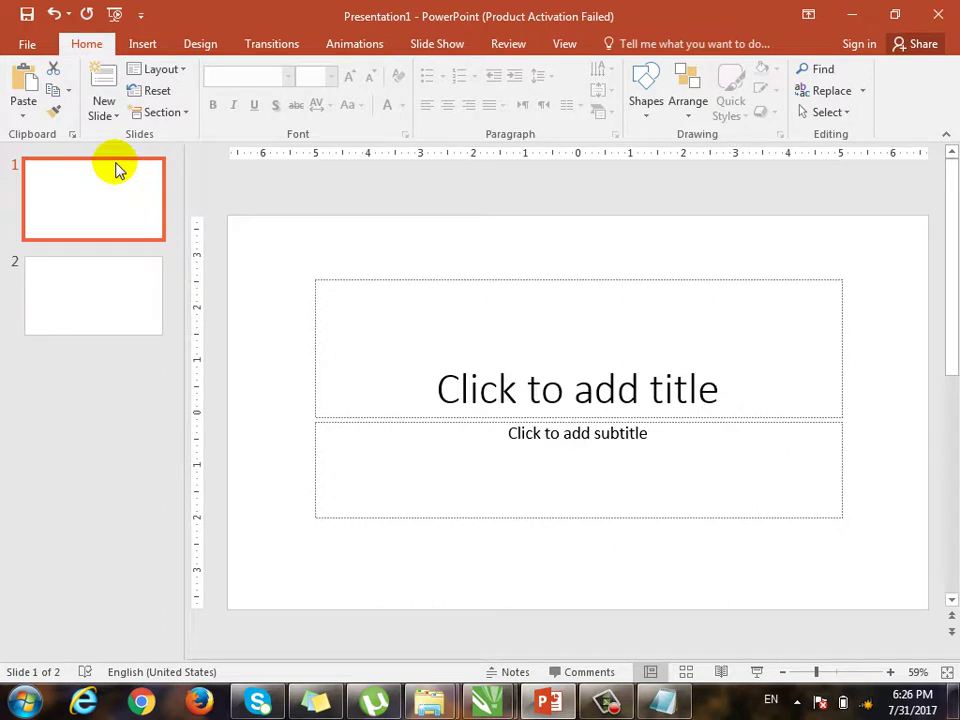
pyautogui.click(120, 118)
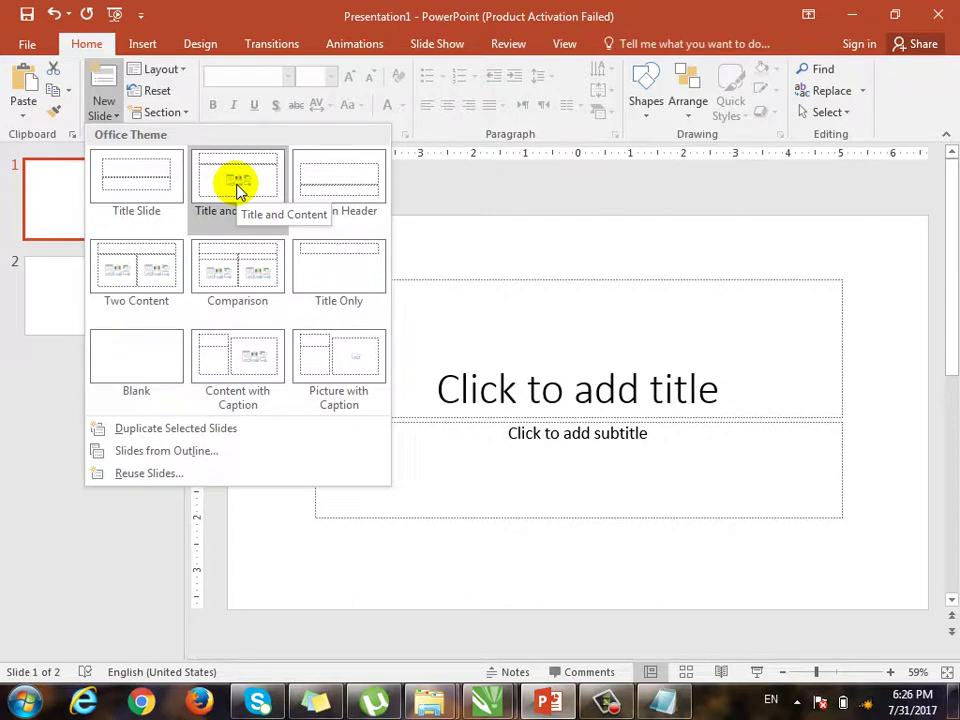
# Select slide 2 and add a Two Content slide after it.
pyautogui.click(36, 402)
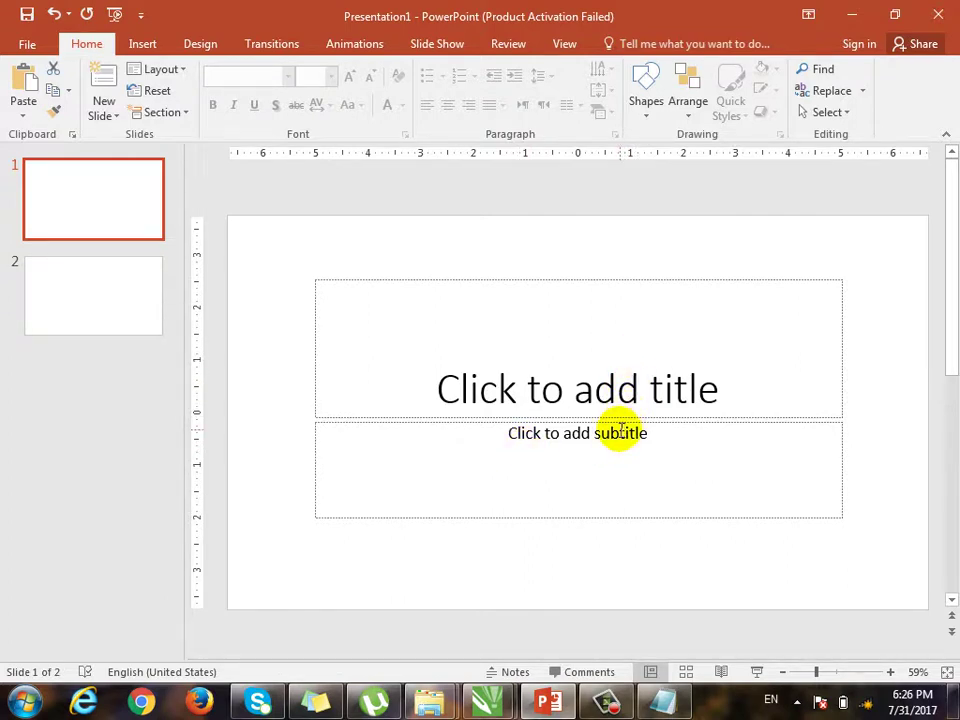
pyautogui.click(128, 300)
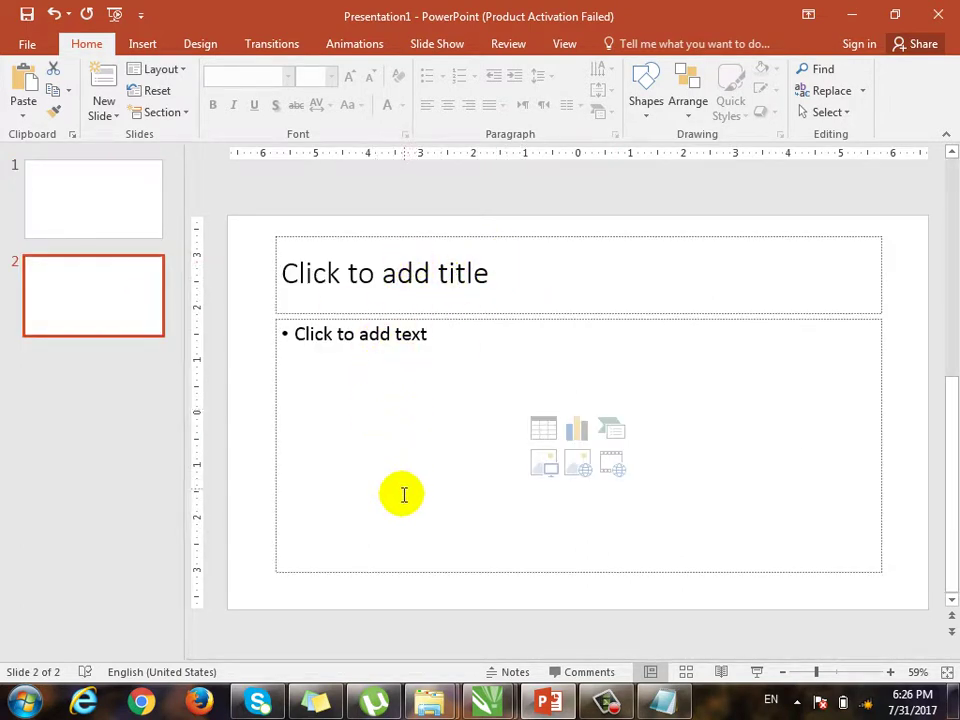
pyautogui.click(105, 108)
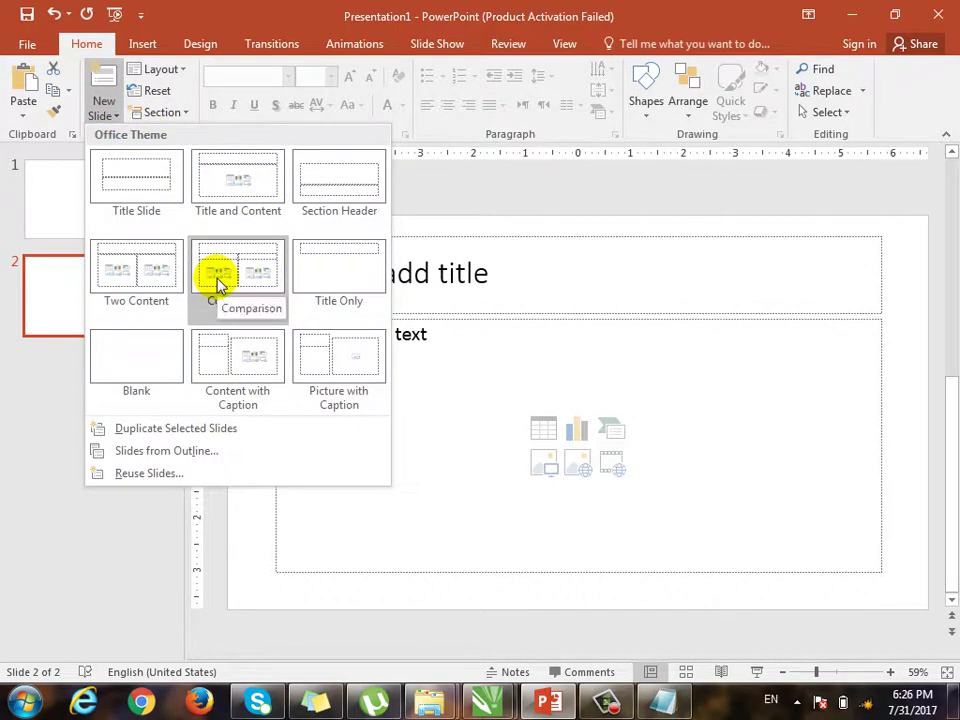
pyautogui.click(141, 287)
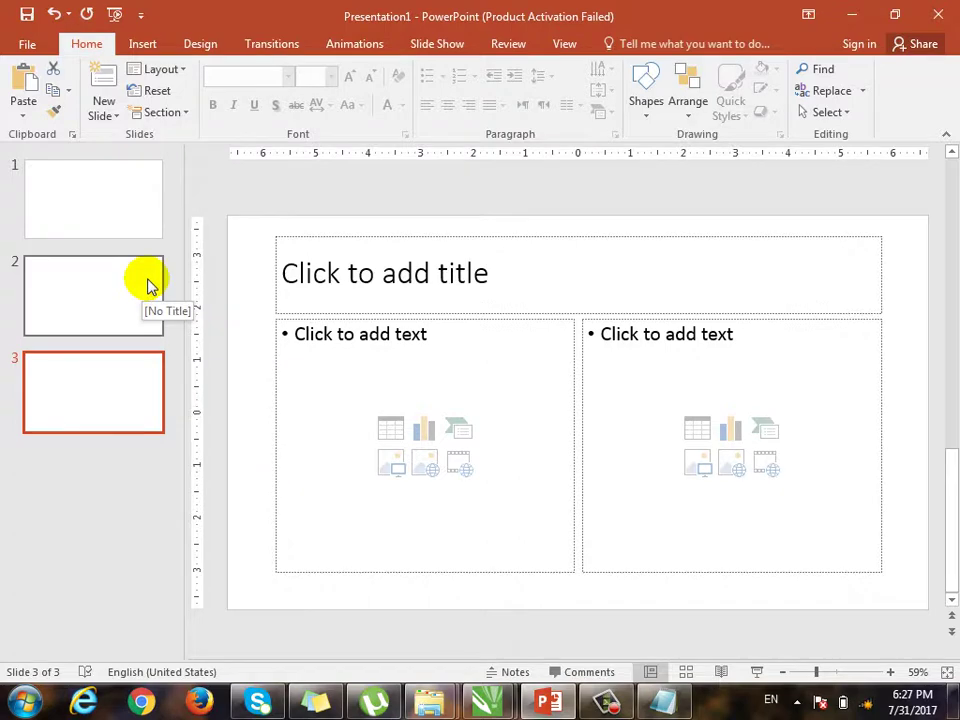
# Add a Picture with Caption slide at the end and return to slide 2.
pyautogui.click(105, 113)
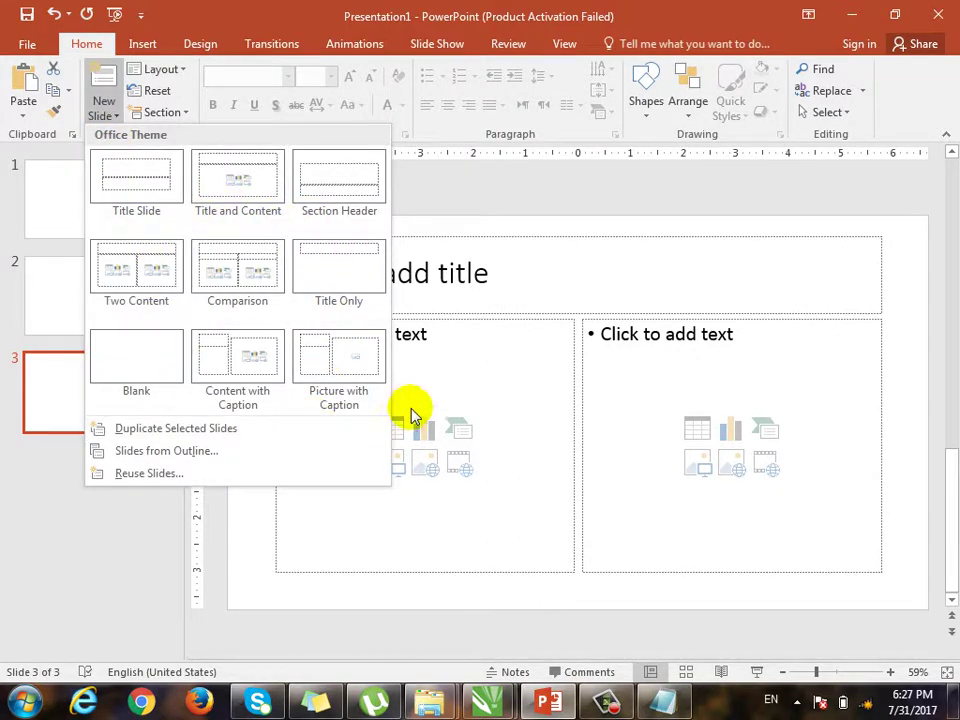
pyautogui.click(370, 372)
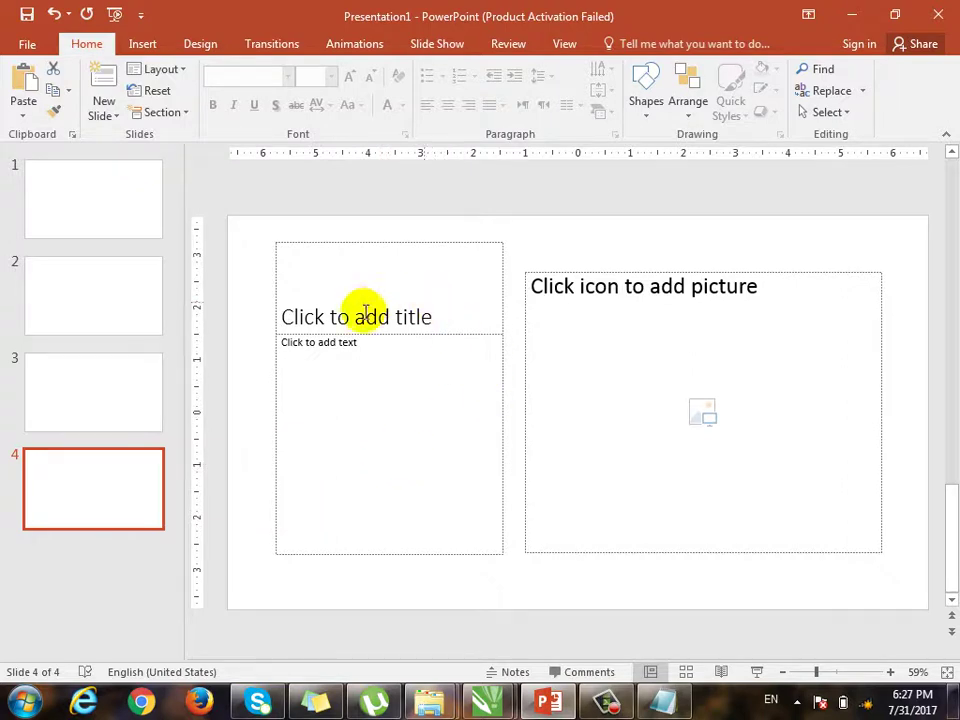
pyautogui.click(110, 113)
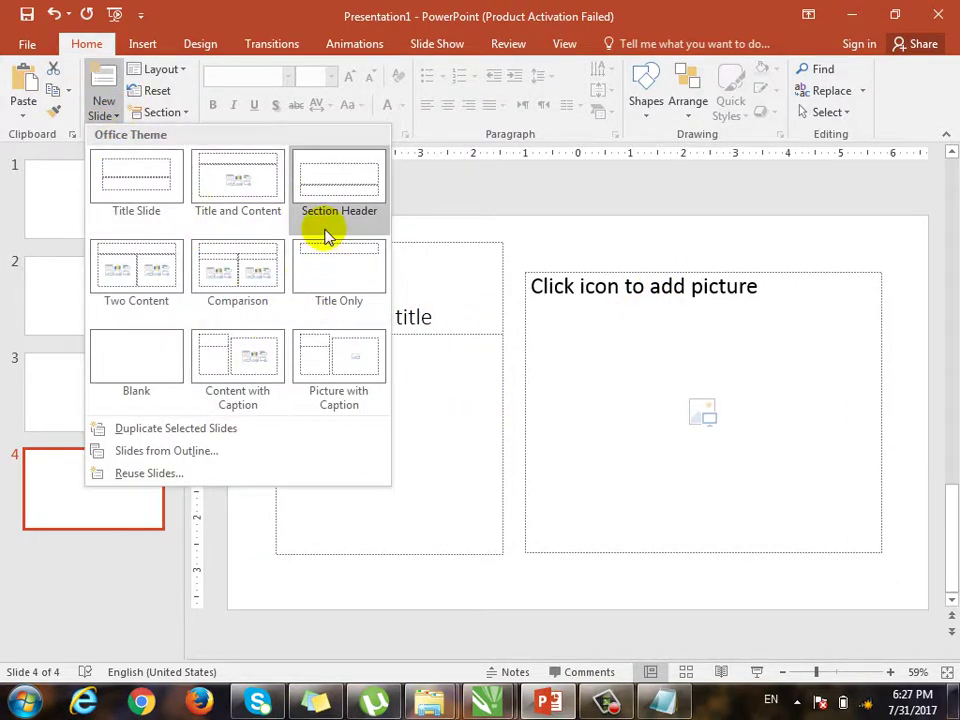
pyautogui.click(64, 400)
pyautogui.click(58, 334)
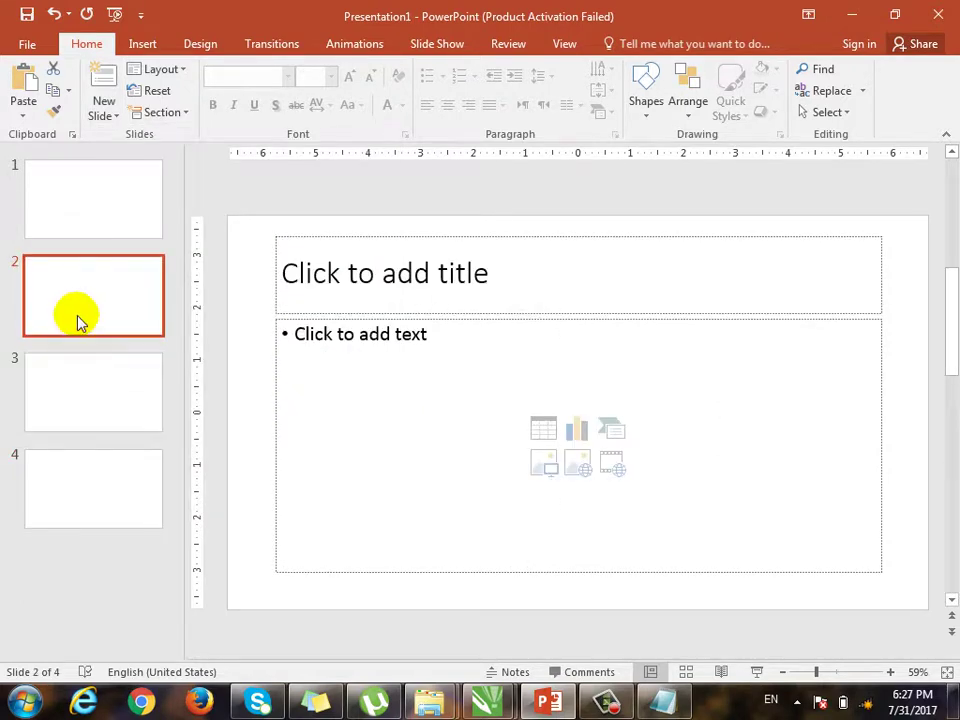
# Insert a Comparison slide after slide 2, then change slide 3 to Title Only.
pyautogui.click(190, 69)
pyautogui.click(192, 69)
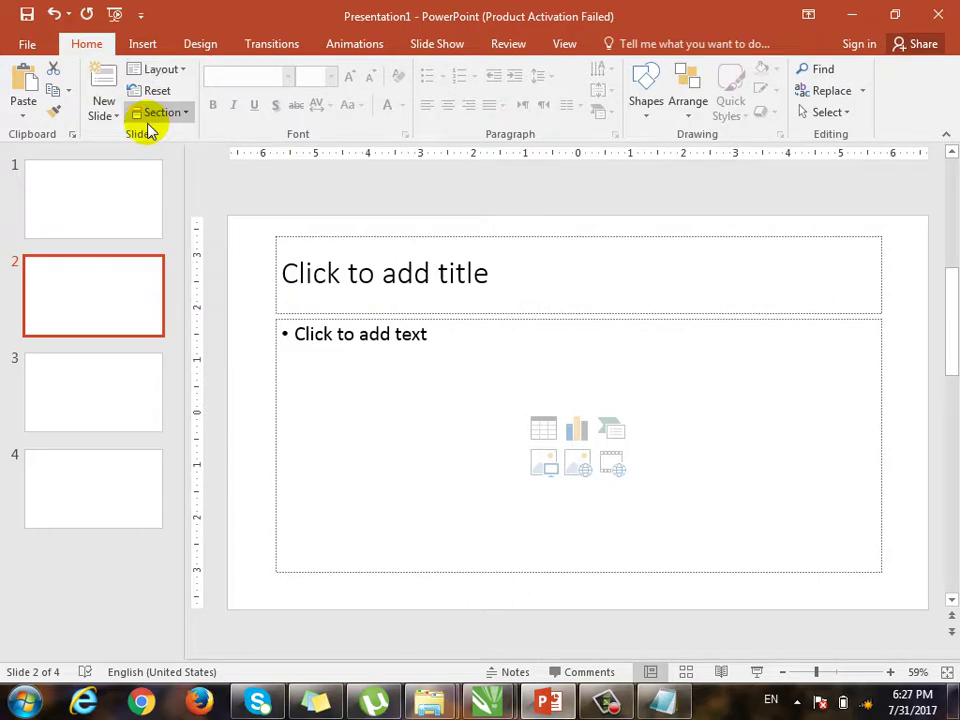
pyautogui.click(108, 116)
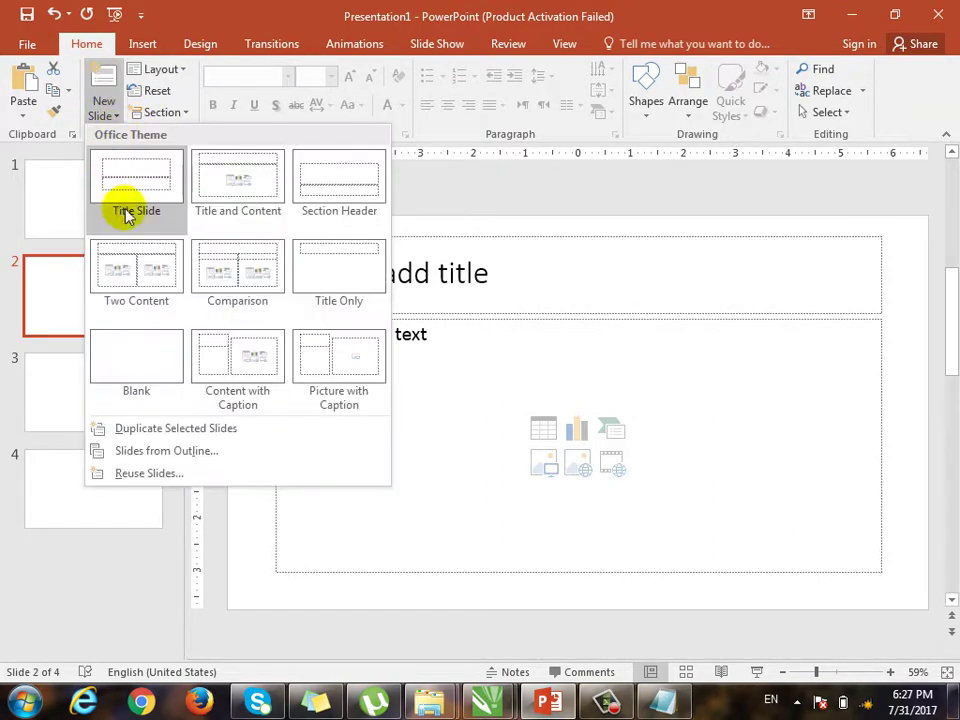
pyautogui.click(218, 265)
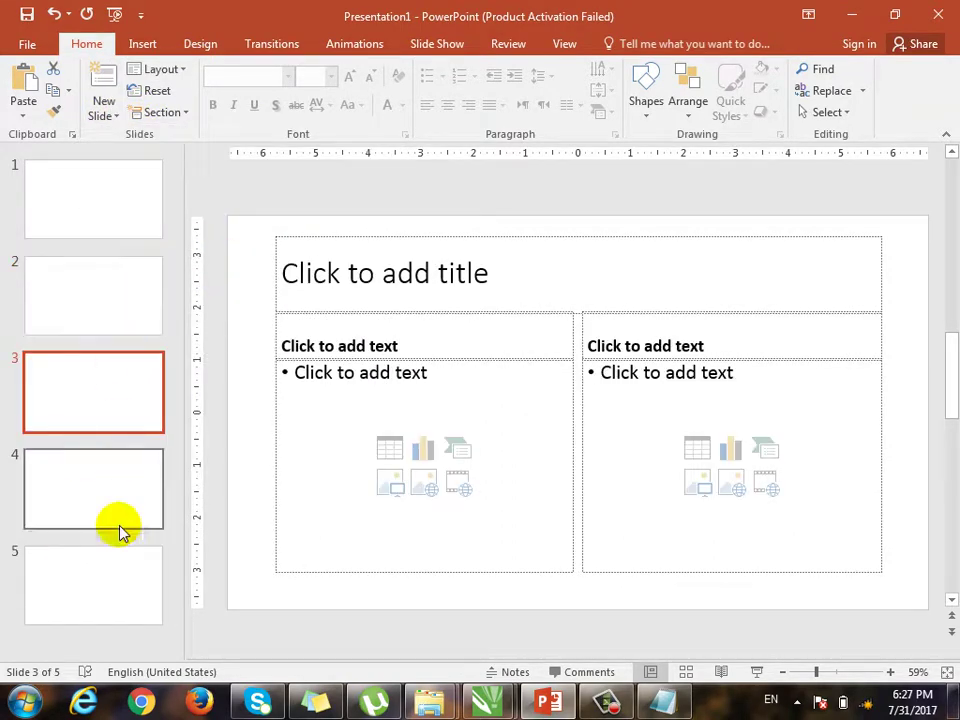
pyautogui.click(189, 70)
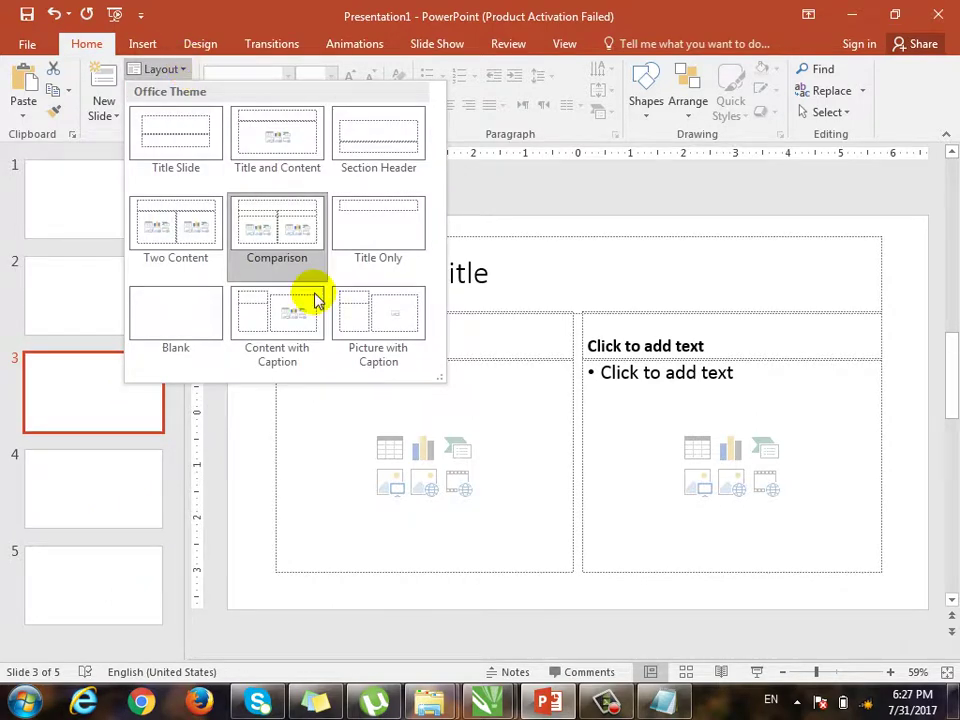
pyautogui.click(405, 250)
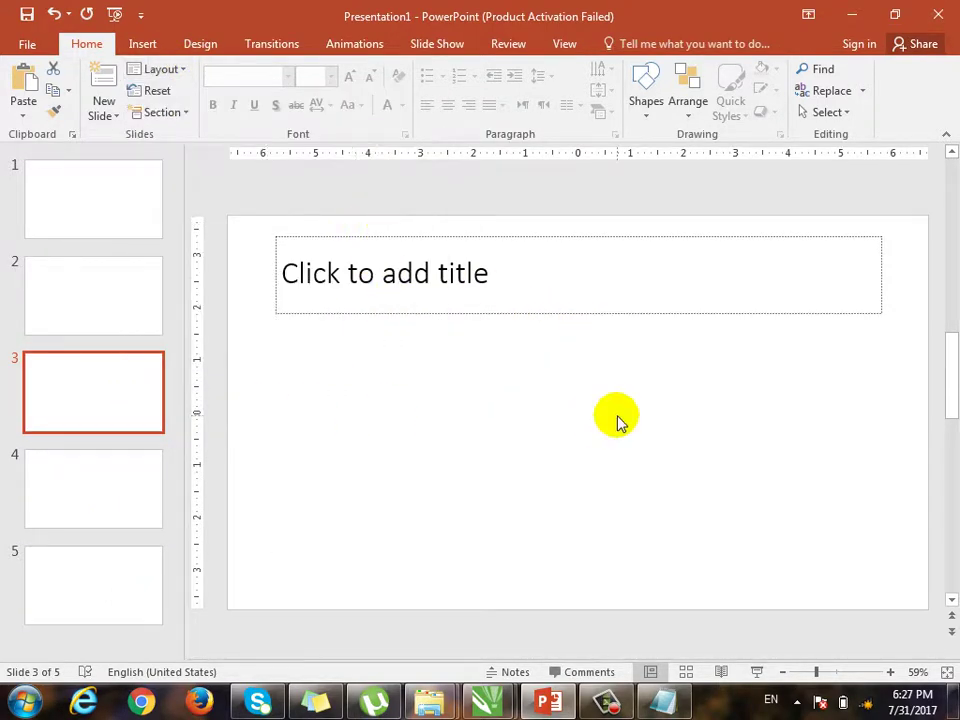
pyautogui.click(190, 72)
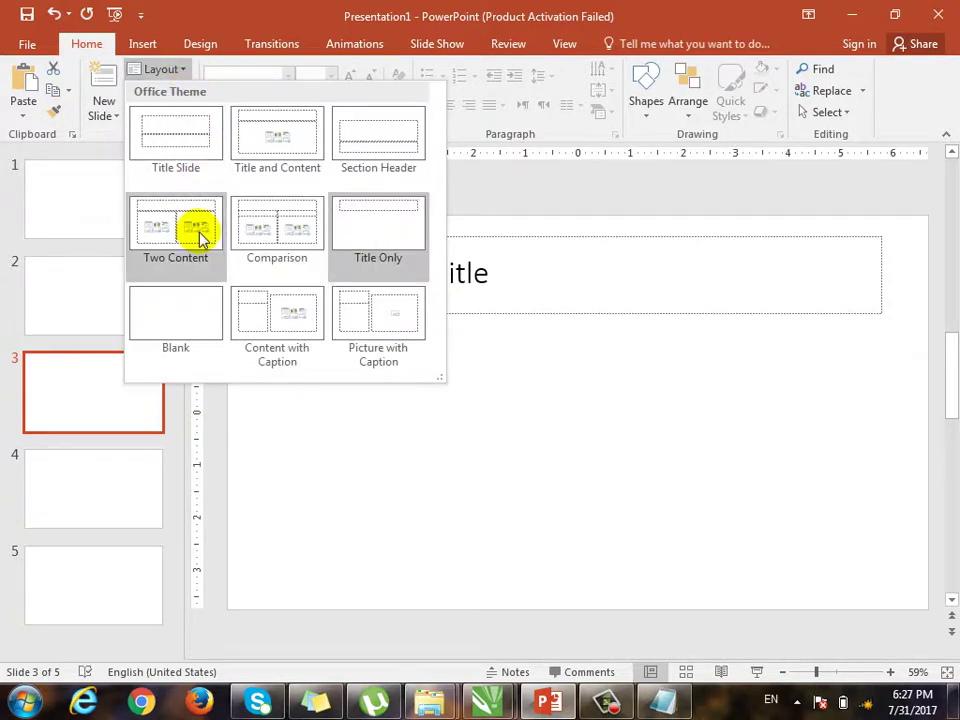